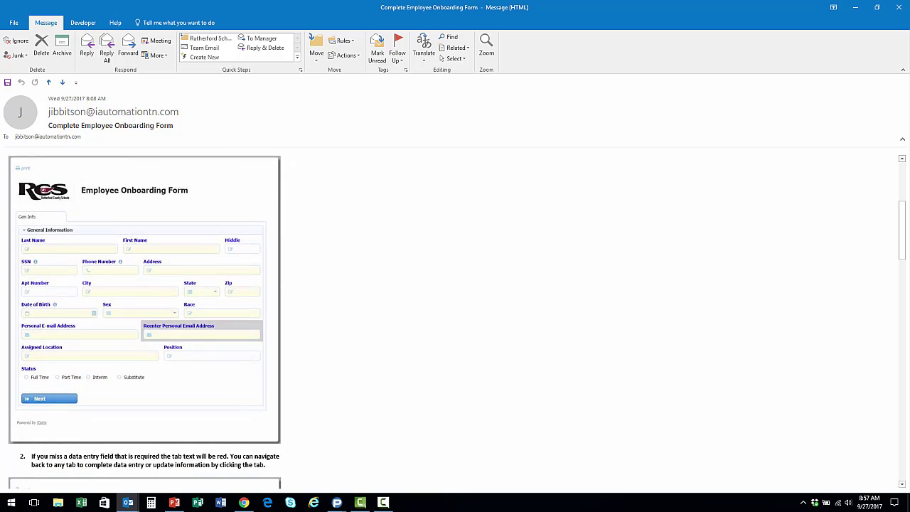
- Read through the form instructions in the onboarding email and open the onboarding form from its "Click Here To Start The Process" link
scroll(455, 319, "down", 5)
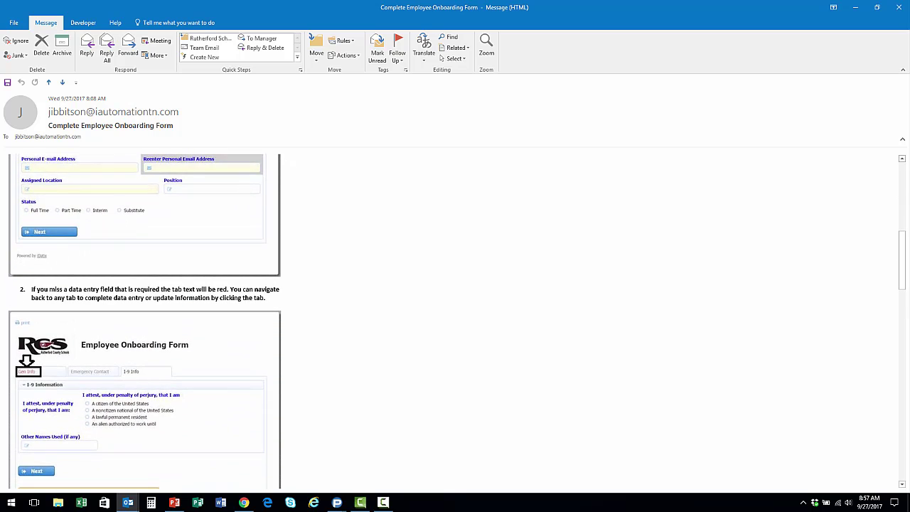
scroll(454, 319, "down", 6)
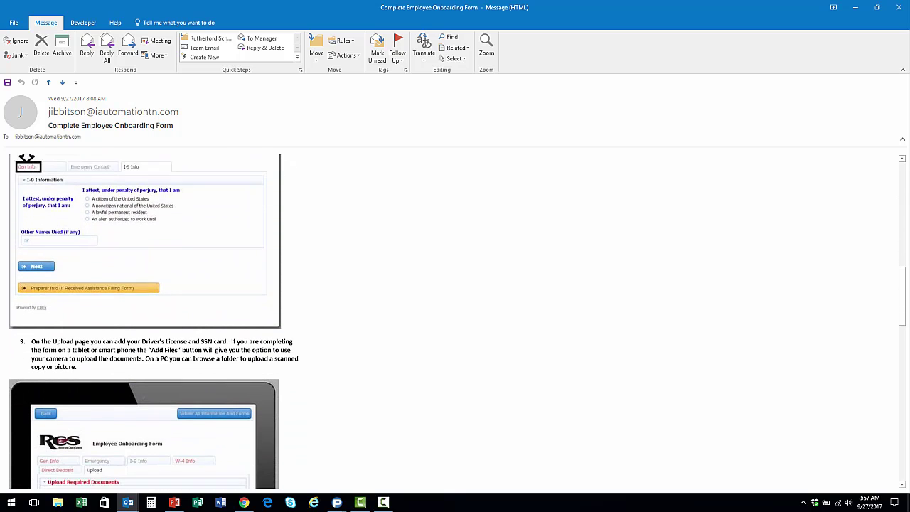
scroll(454, 320, "down", 3)
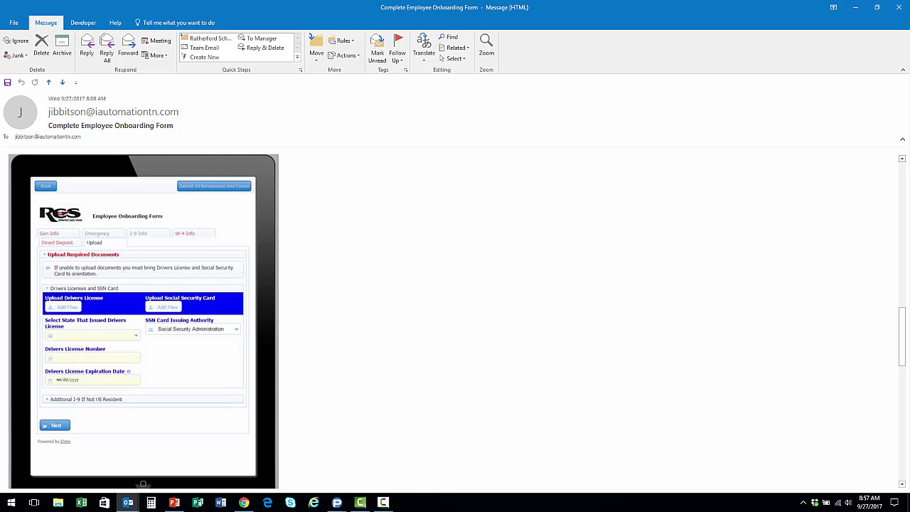
scroll(455, 320, "down", 5)
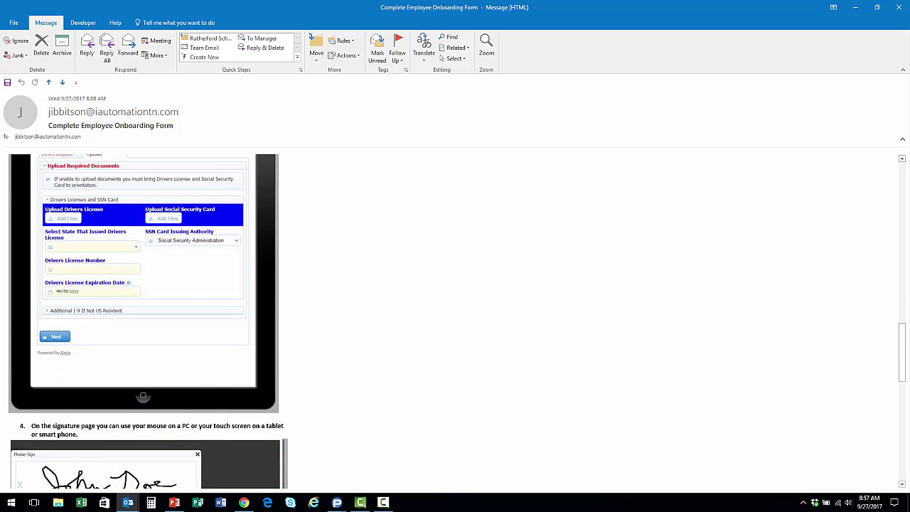
scroll(455, 319, "up", 20)
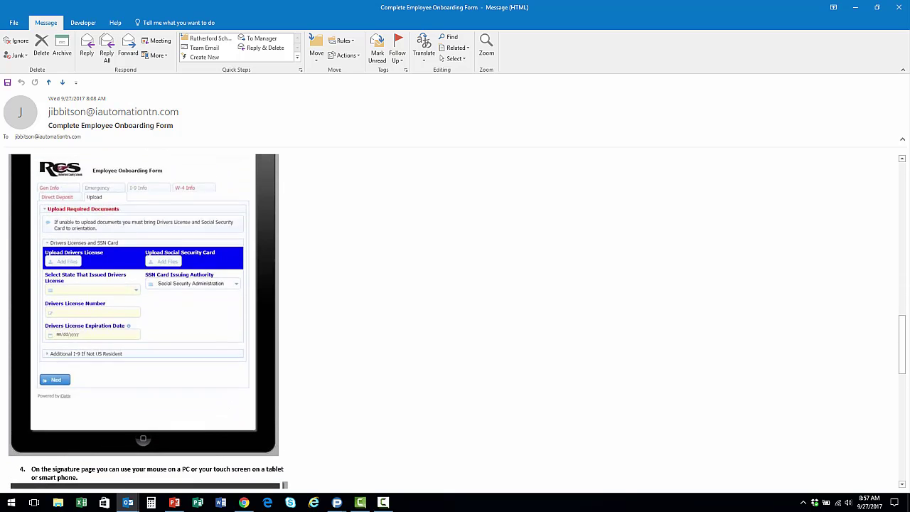
scroll(454, 320, "up", 6)
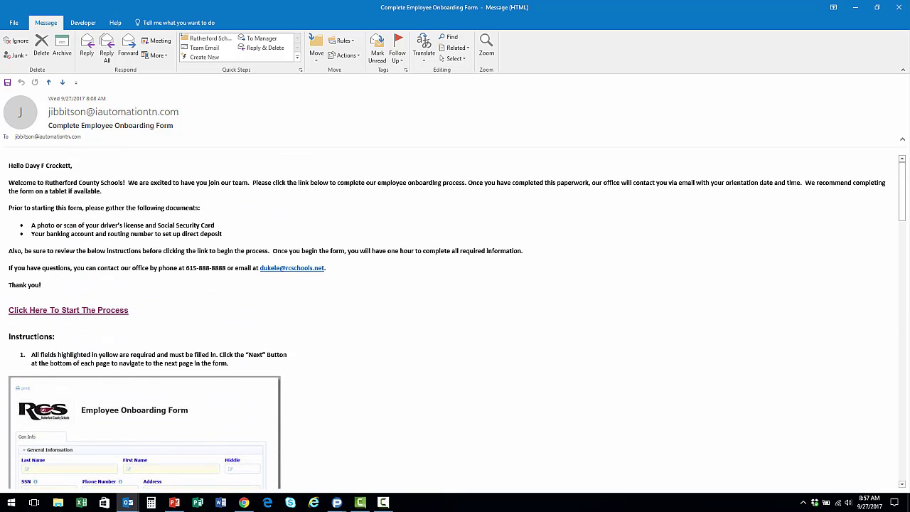
left_click(91, 310, "ctrl")
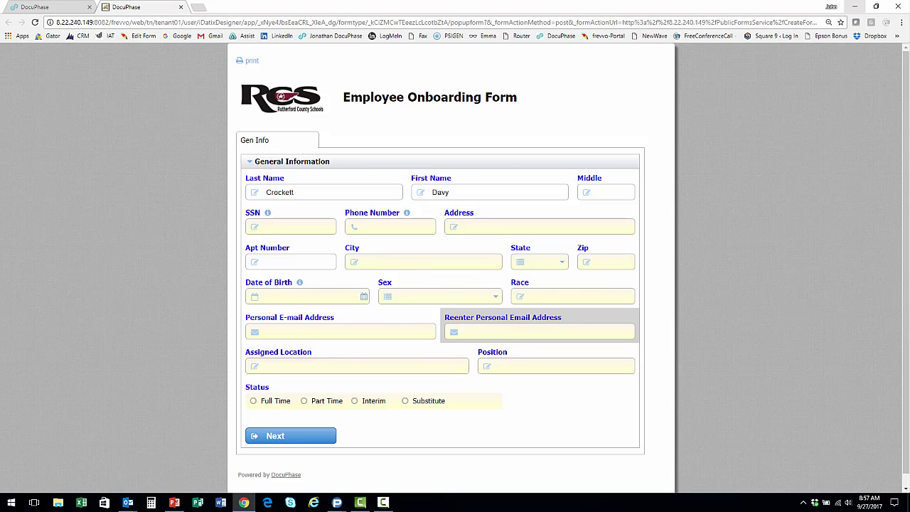
- Read the SSN entry hint, set the status to Substitute with substitute type Food Service, and finish the general information page
left_click(267, 213)
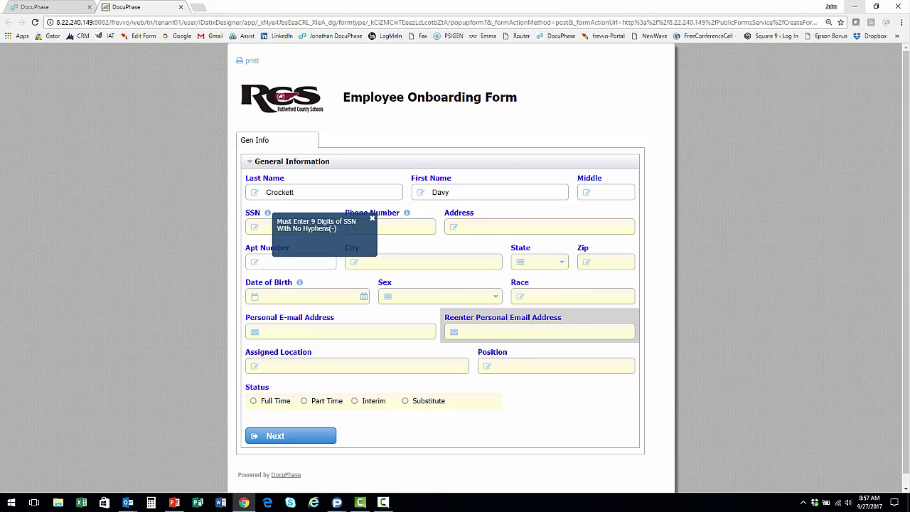
left_click(372, 218)
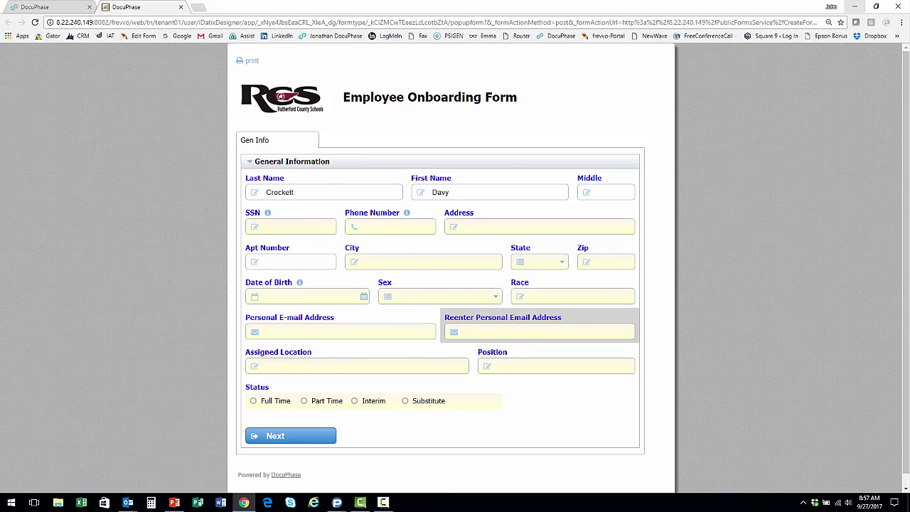
left_click(355, 401)
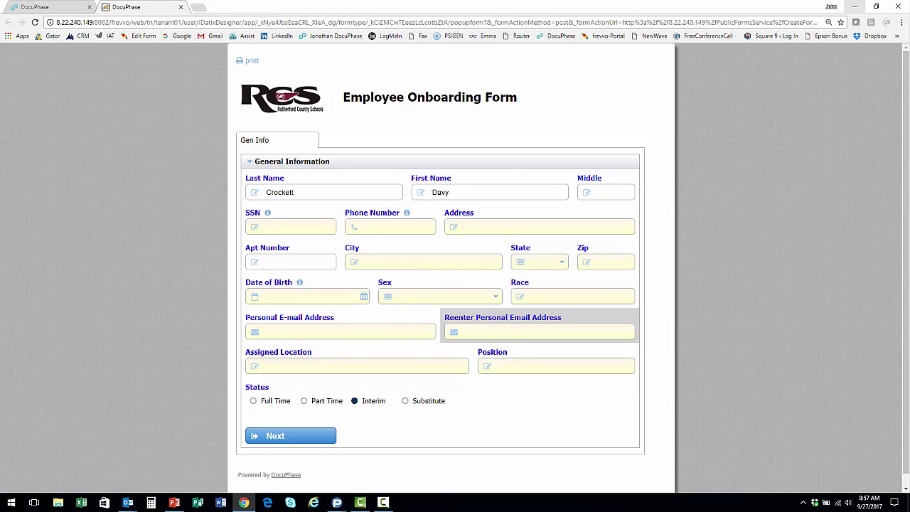
left_click(405, 400)
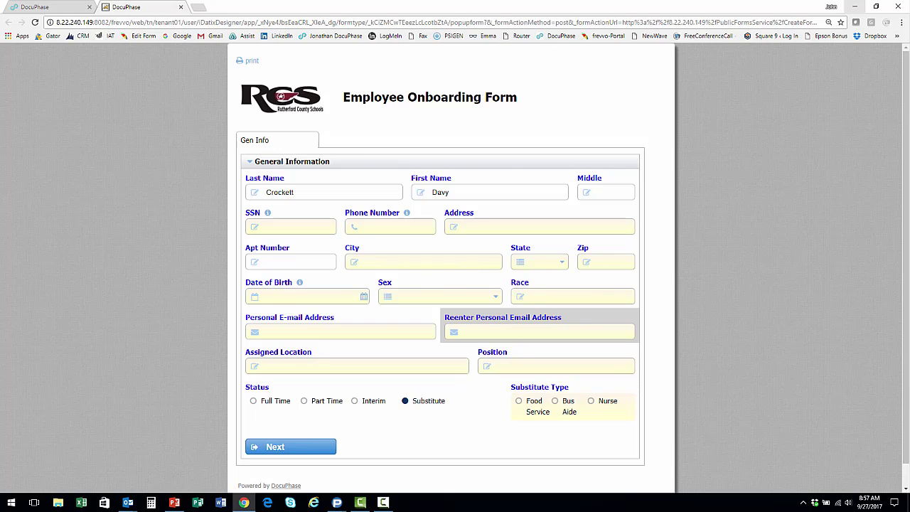
left_click(518, 400)
left_click(290, 446)
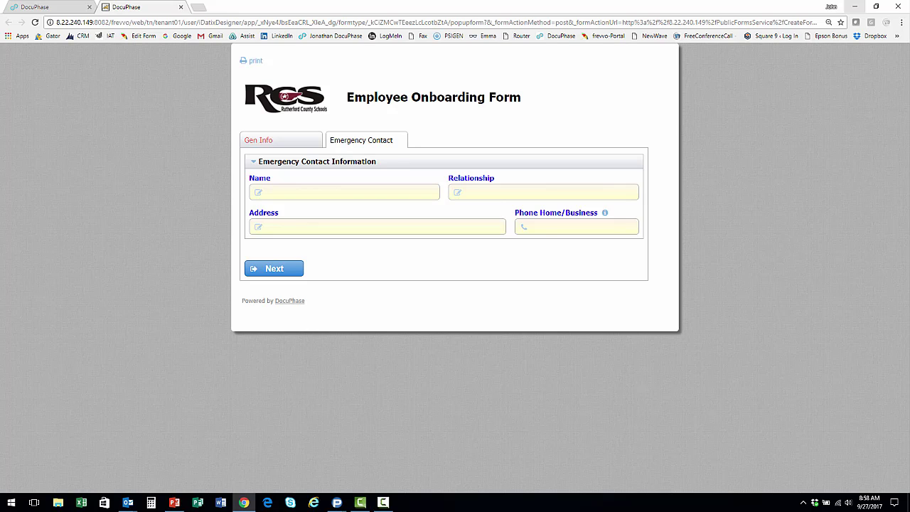
- Skip the emergency contact page, attest on the I-9 page as "An alien authorized to work until", and continue
left_click(274, 268)
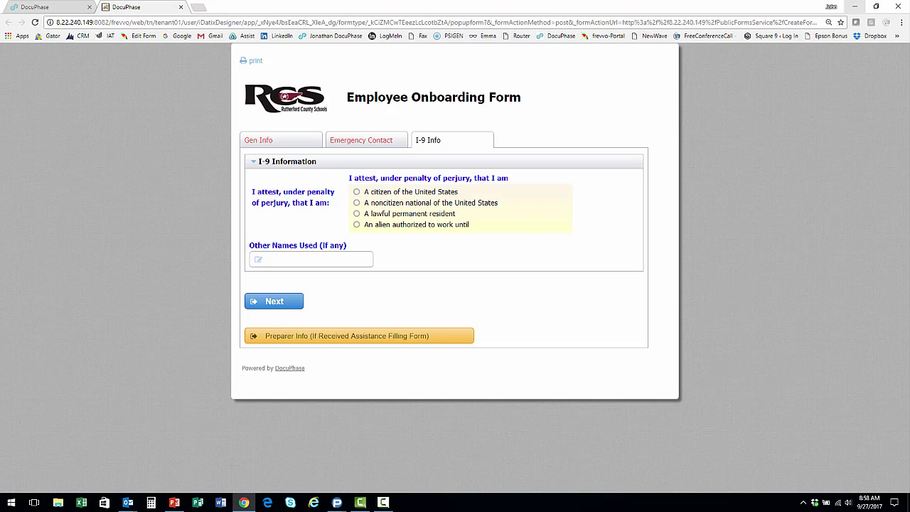
left_click(357, 192)
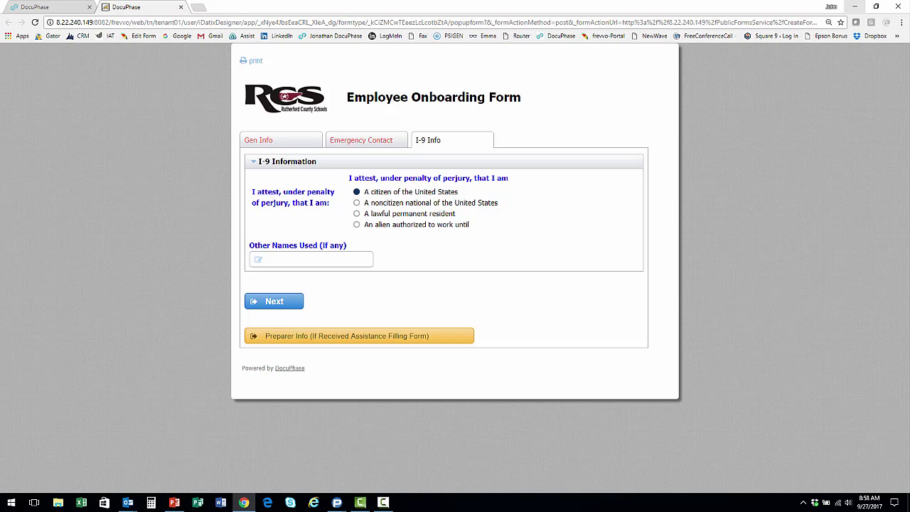
left_click(356, 224)
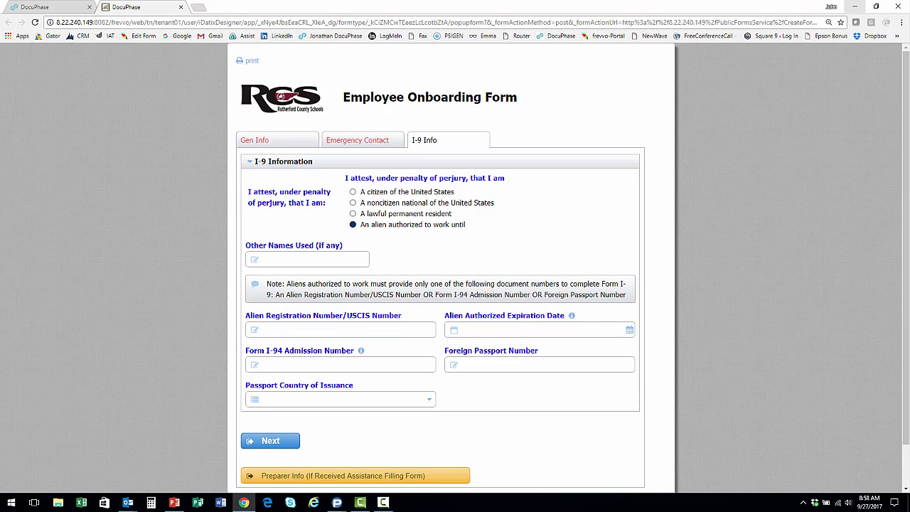
scroll(455, 285, "down", 1)
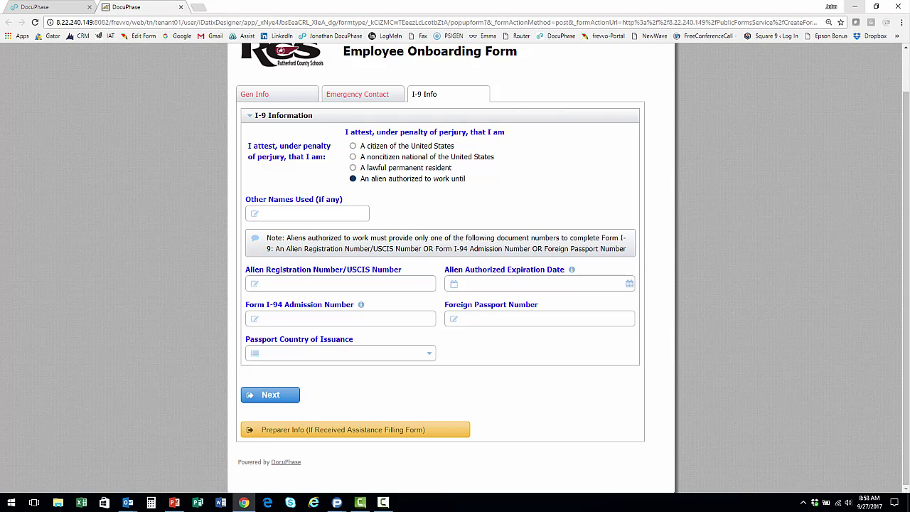
left_click(270, 395)
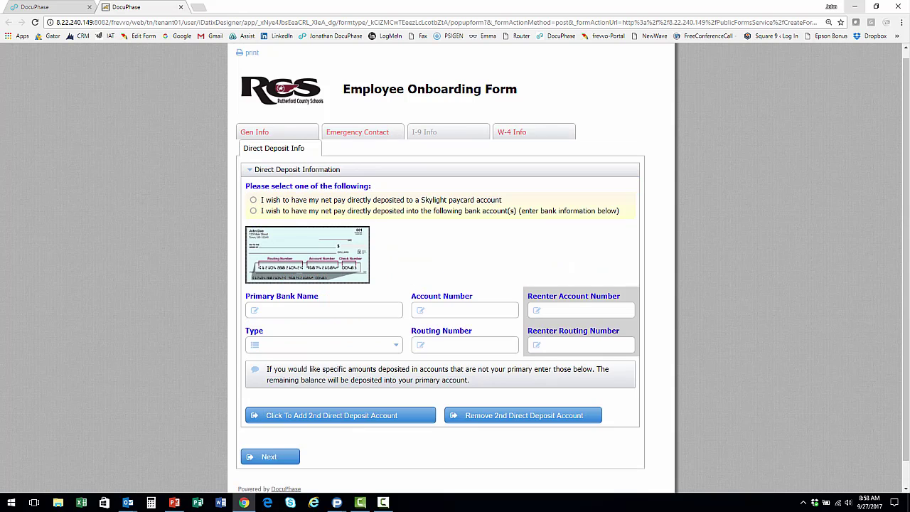
- Add a second direct deposit account section without filling it in and continue to the document upload page
scroll(441, 270, "down", 1)
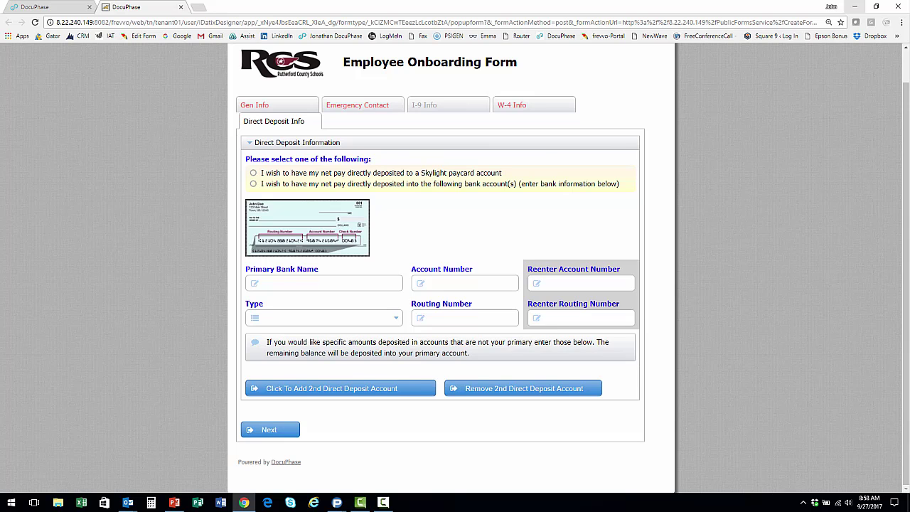
left_click(340, 388)
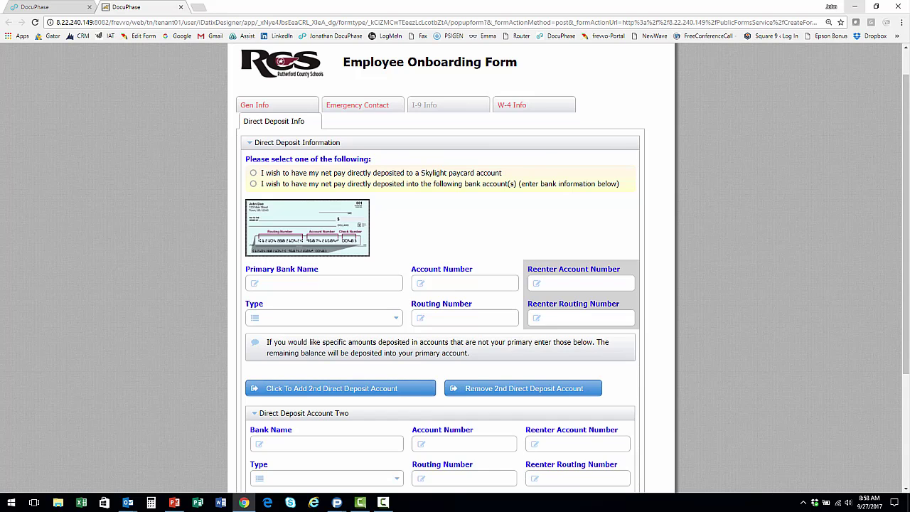
scroll(441, 285, "down", 2)
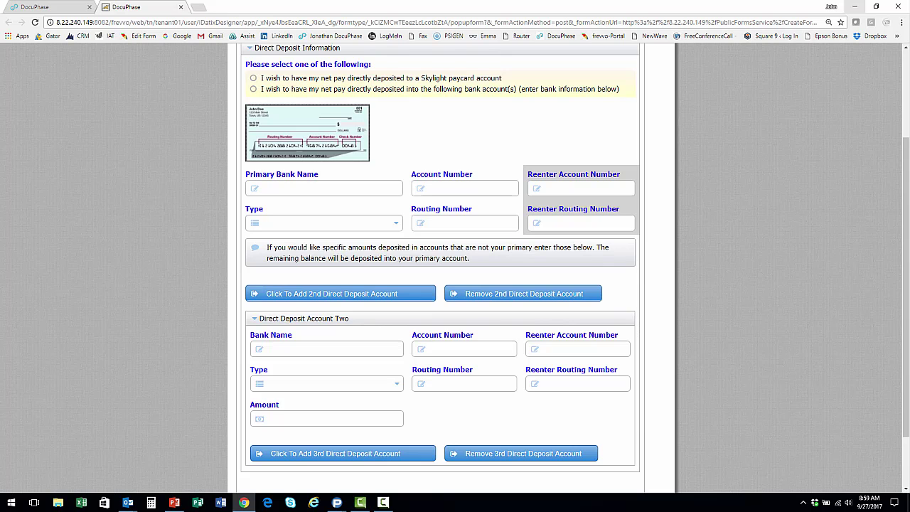
scroll(440, 284, "down", 2)
left_click(264, 428)
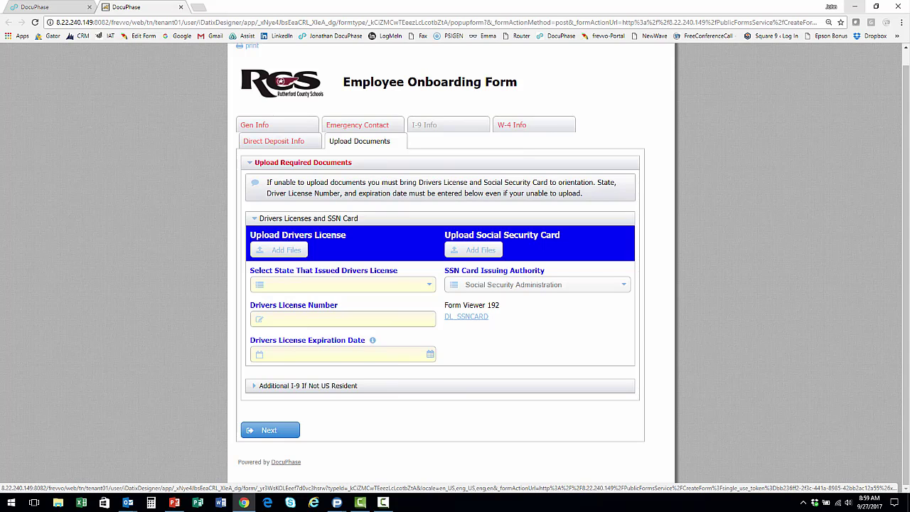
- Continue from the upload page to the signature page, hand-draw the employee signature and accept it
left_click(270, 430)
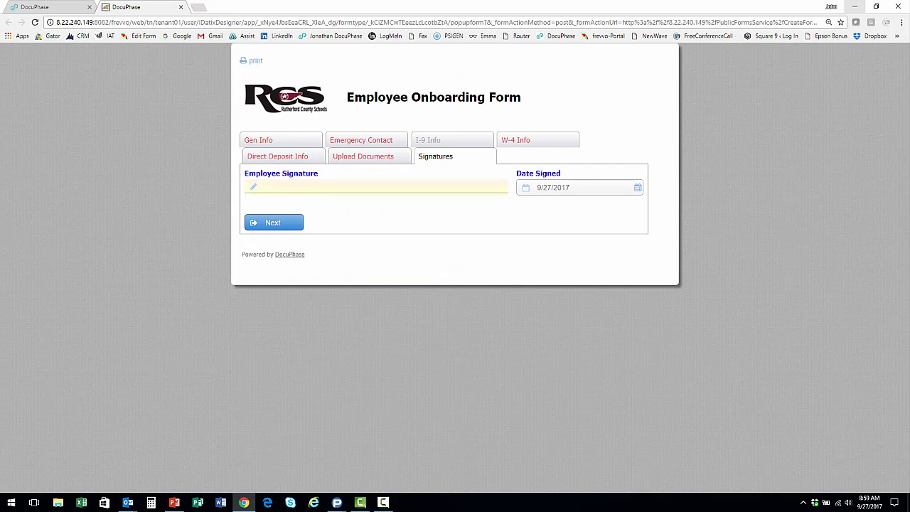
left_click(355, 187)
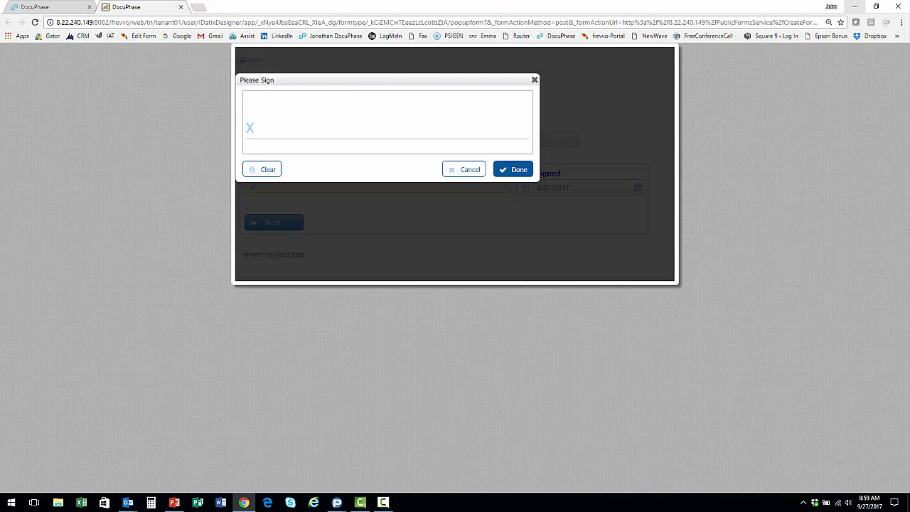
mouse_move(275, 130)
left_mouse_down()
mouse_move(270, 107)
mouse_move(281, 140)
mouse_move(307, 121)
mouse_move(320, 135)
mouse_move(345, 138)
left_mouse_up()
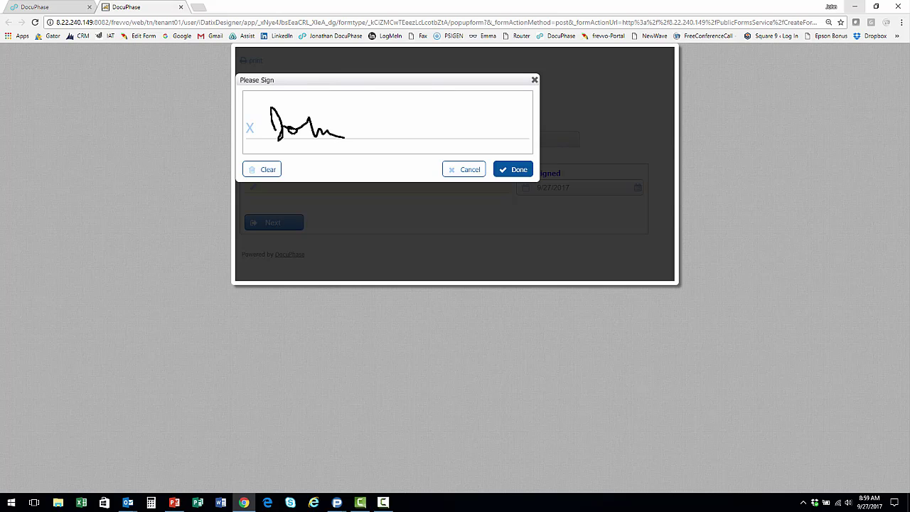
mouse_move(383, 103)
left_mouse_down()
mouse_move(380, 134)
mouse_move(455, 126)
left_mouse_up()
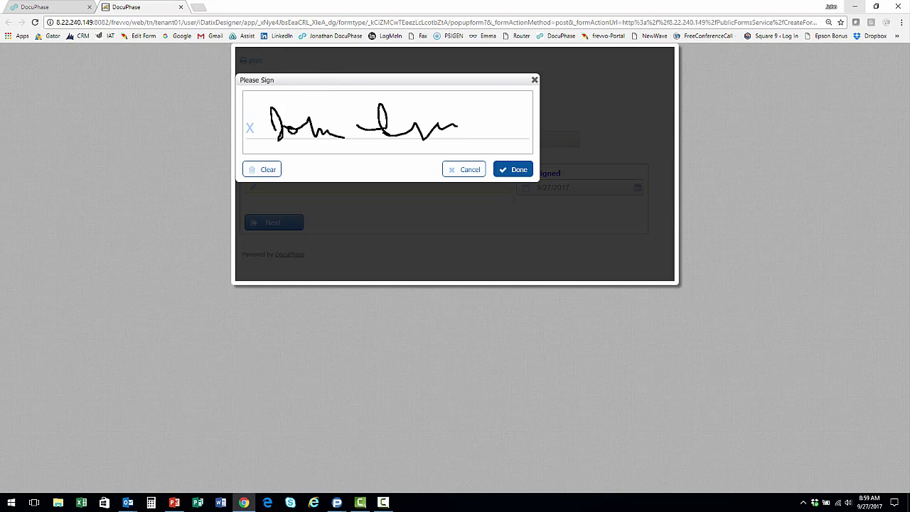
left_click(513, 169)
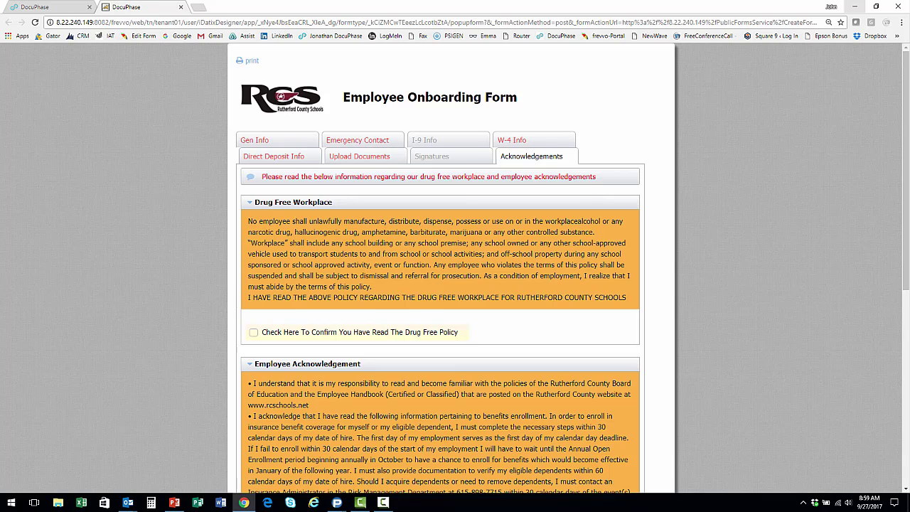
- Confirm having read both the Drug Free Policy and the Employee Acknowledgement, and proceed to the final review
scroll(441, 268, "down", 1)
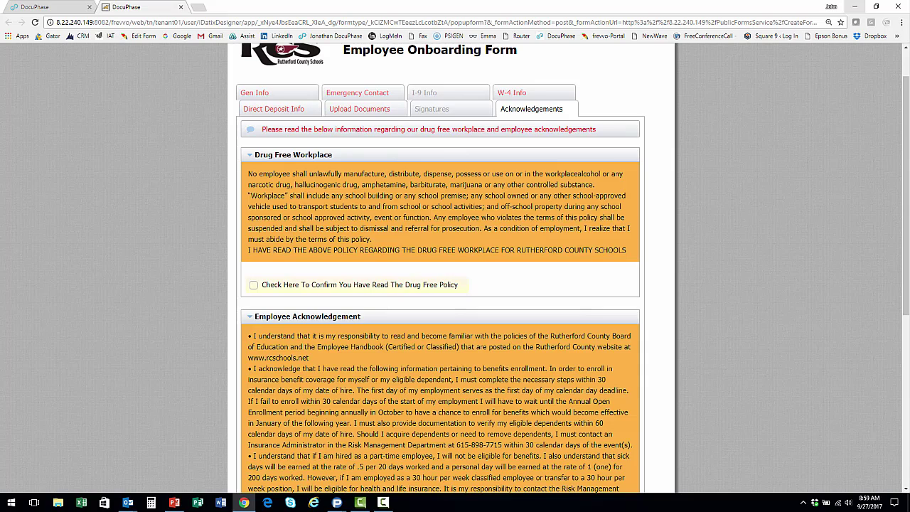
left_click(253, 284)
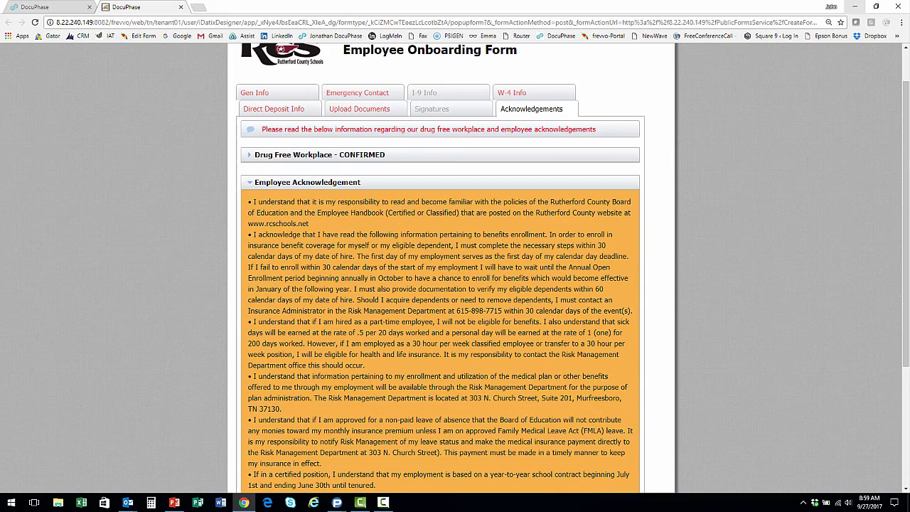
scroll(440, 268, "down", 3)
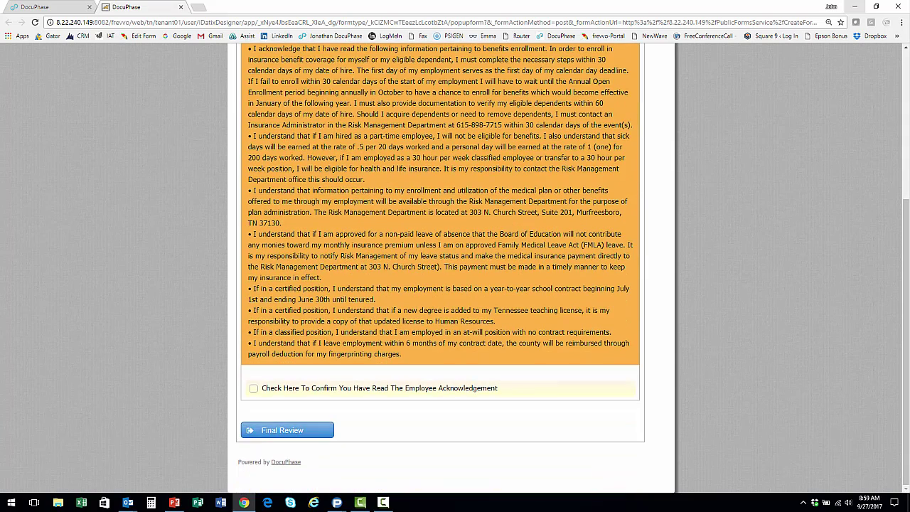
left_click(254, 387)
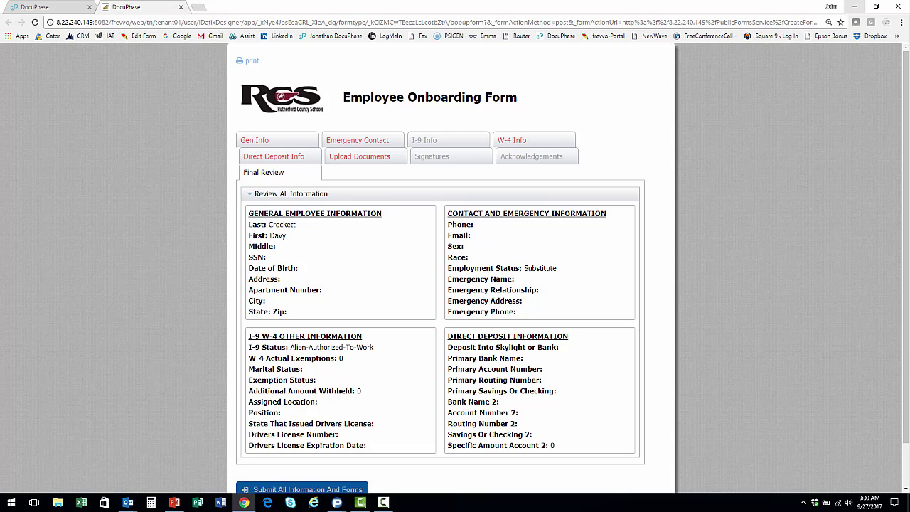
- Look over the summary of all entered information and return to the general information page
scroll(441, 268, "down", 1)
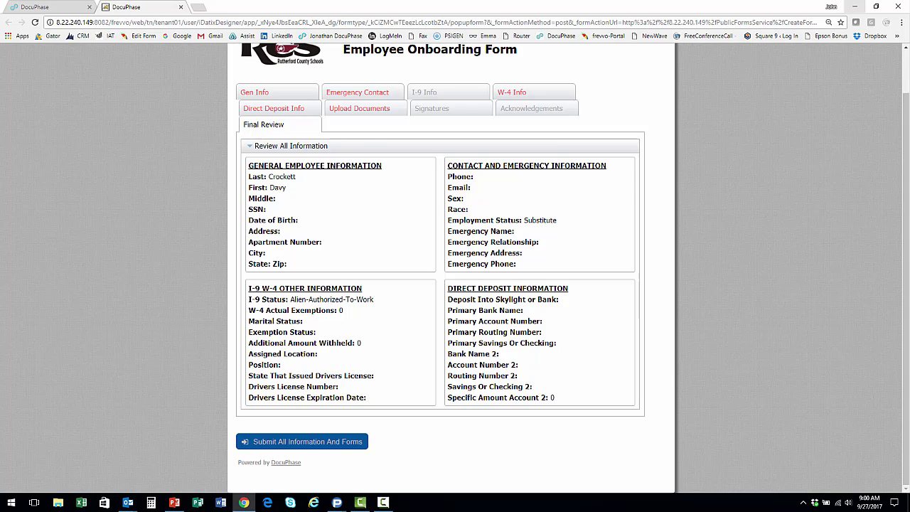
left_click(255, 92)
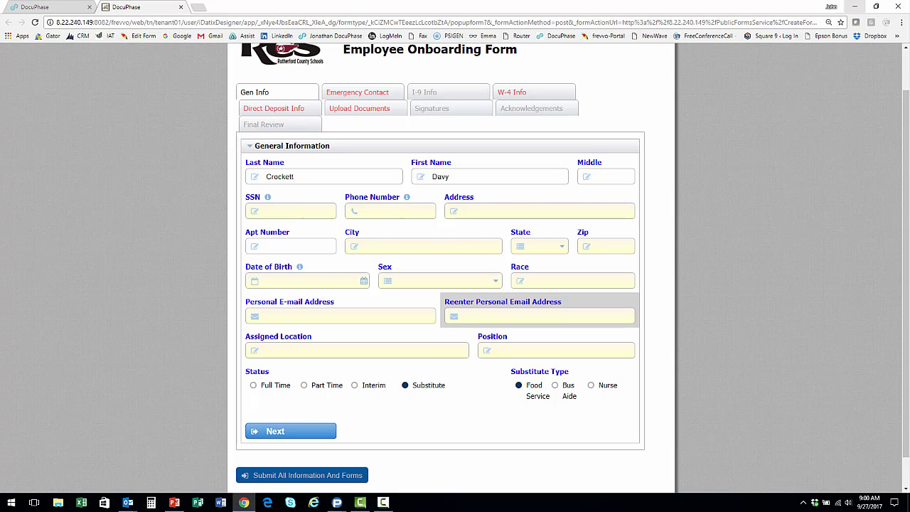
- Switch to the HR EDU search results and examine the completed I-9 Form, including its attestation and signature sections
left_click(42, 7)
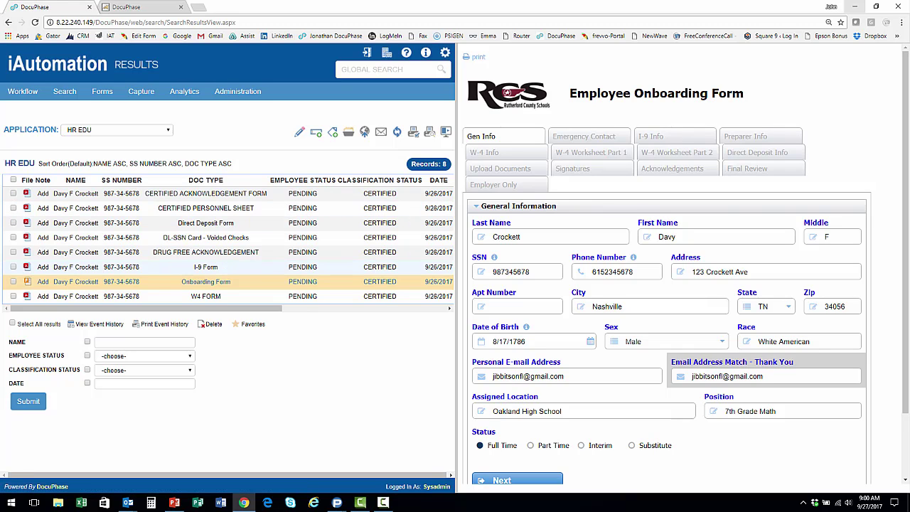
left_click(206, 267)
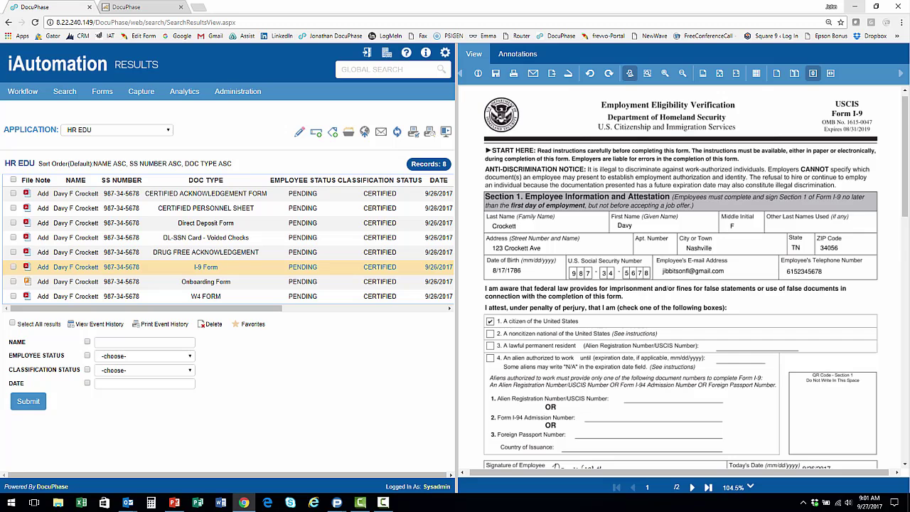
scroll(681, 277, "down", 3)
scroll(681, 277, "down", 1)
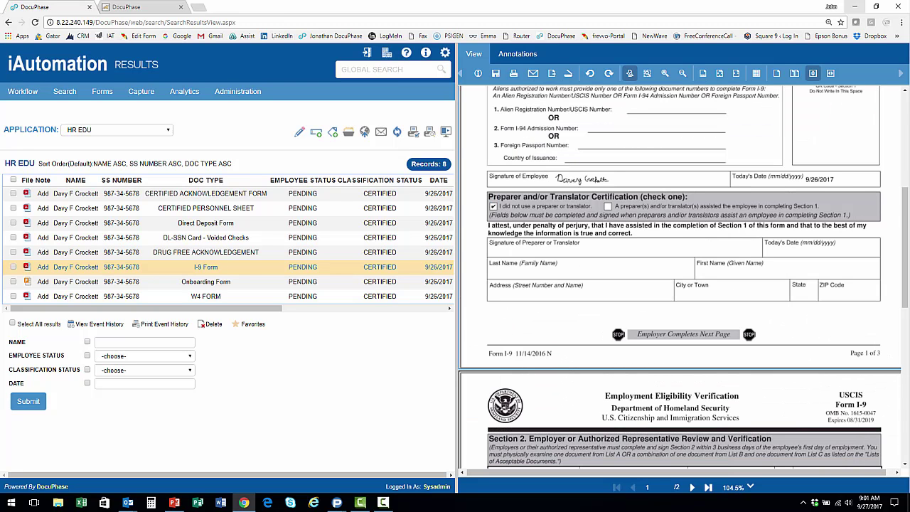
scroll(681, 277, "up", 4)
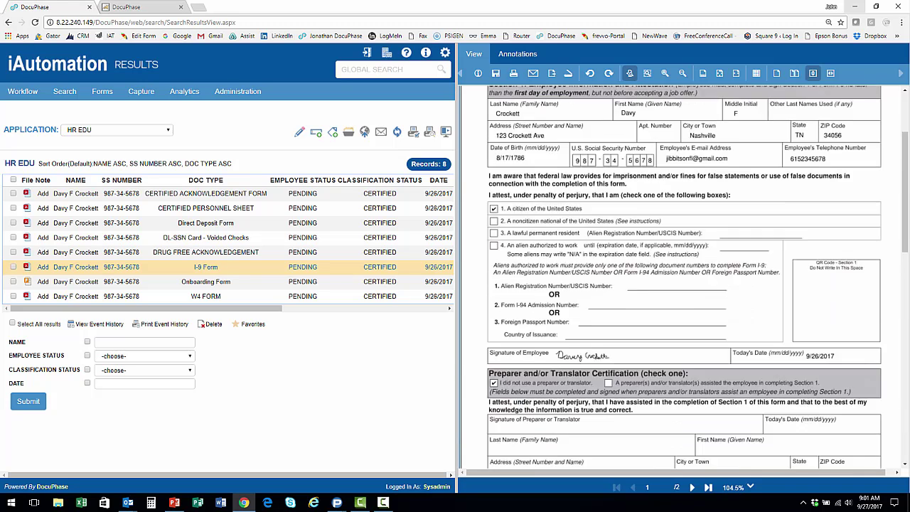